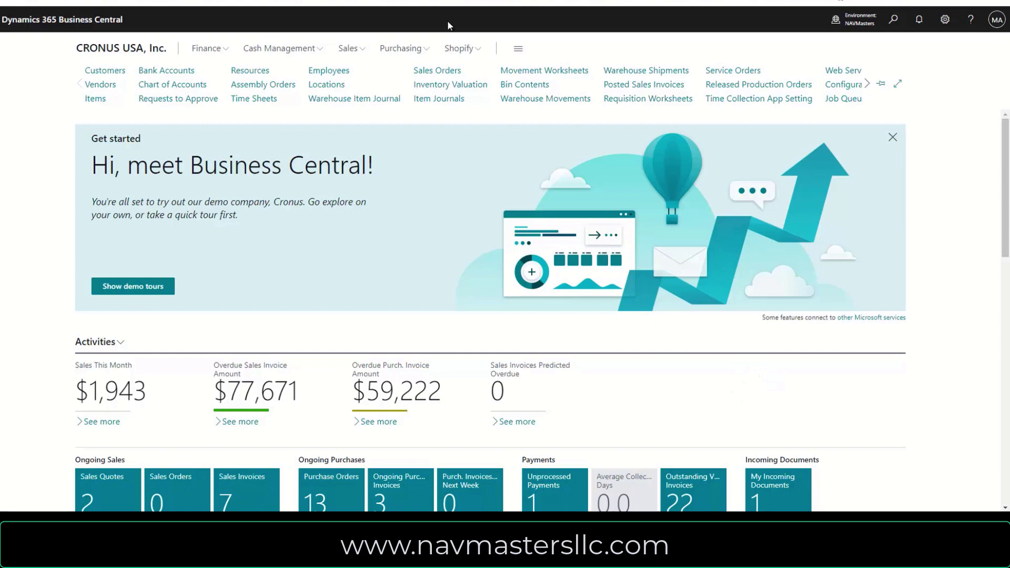
Expand the Shopify menu on the Role Center to reveal Shops, Customers, Products, Orders and Gift Cards
{"action": "left_click", "coordinate": [460, 48]}
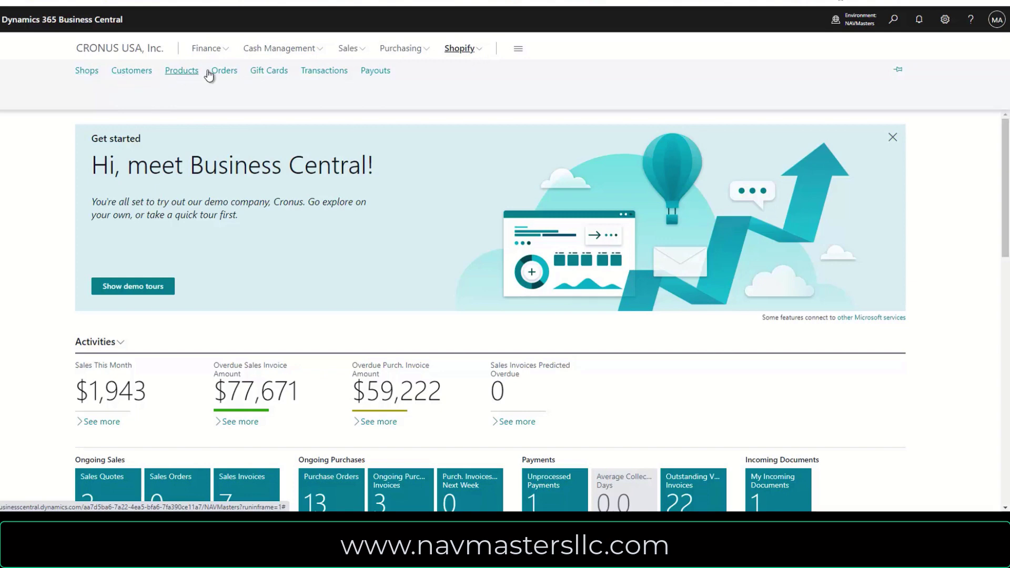
Open the NAVMASTERS Shop Card from the Shops list and review its Shopify URL and import settings
{"action": "left_click", "coordinate": [85, 70]}
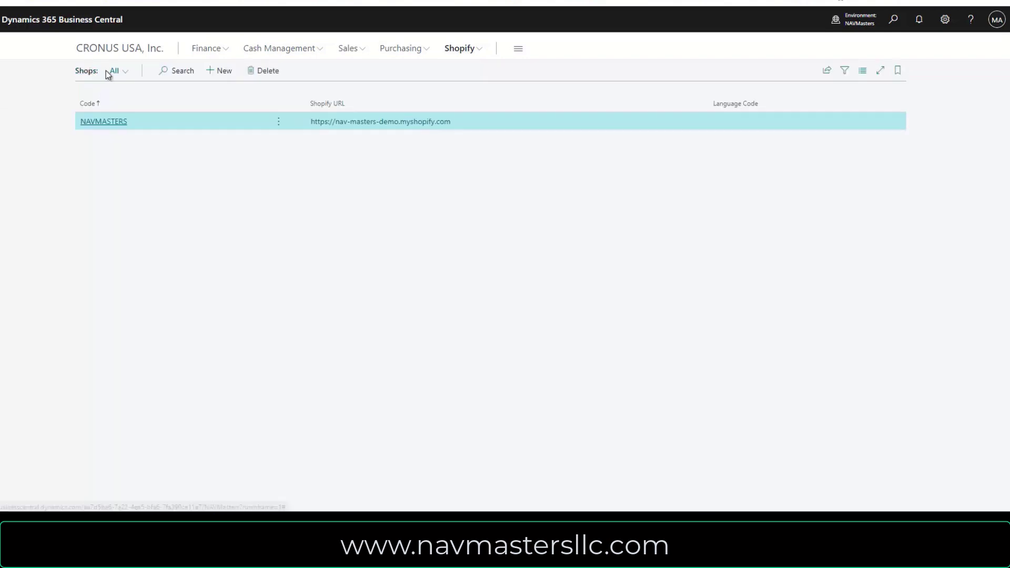
{"action": "left_click", "coordinate": [102, 122]}
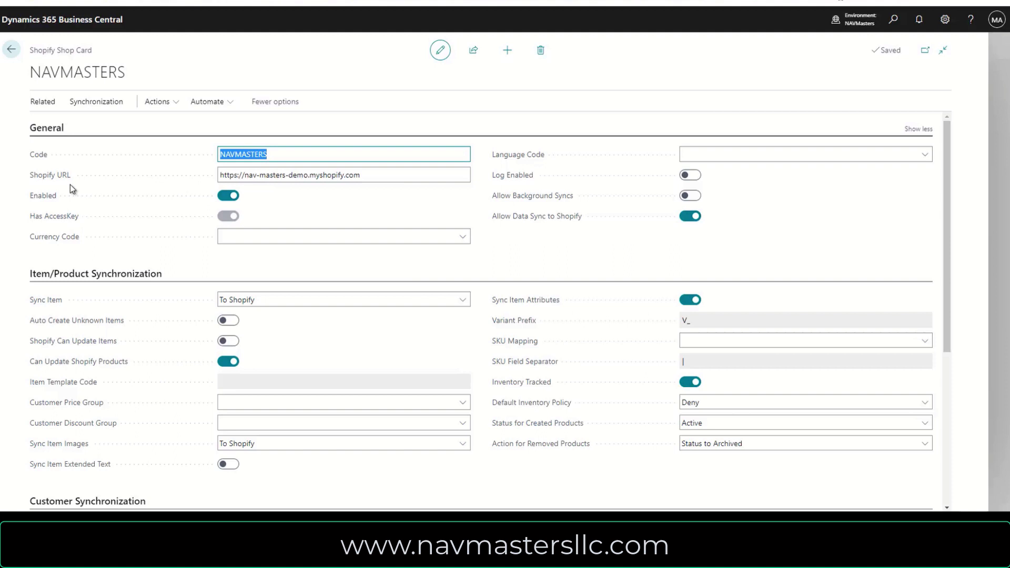
{"action": "triple_click", "coordinate": [383, 174]}
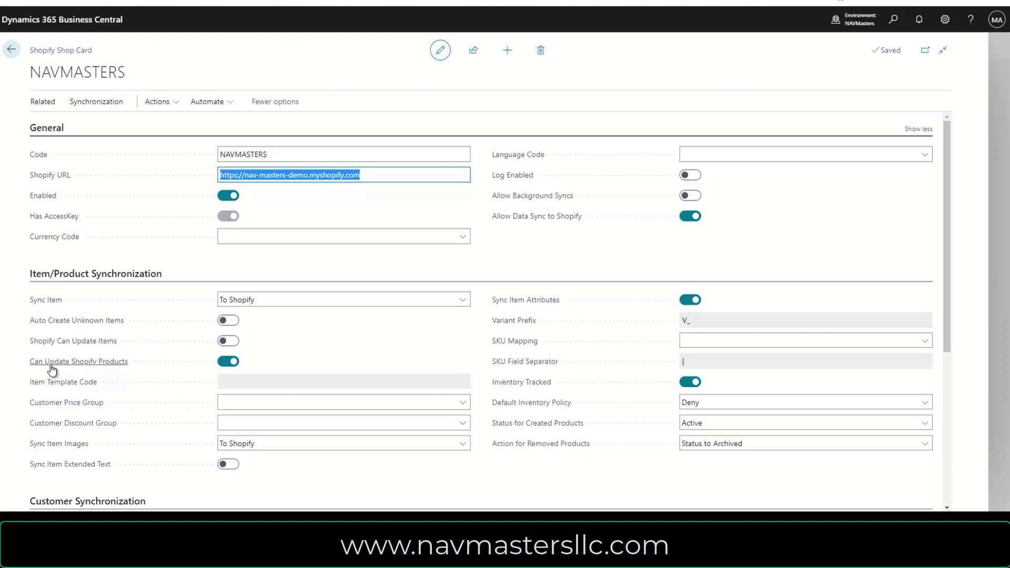
{"action": "mouse_move", "coordinate": [120, 374]}
{"action": "scroll", "coordinate": [558, 368], "scroll_direction": "down", "scroll_amount": 1}
{"action": "scroll", "coordinate": [558, 369], "scroll_direction": "down", "scroll_amount": 3}
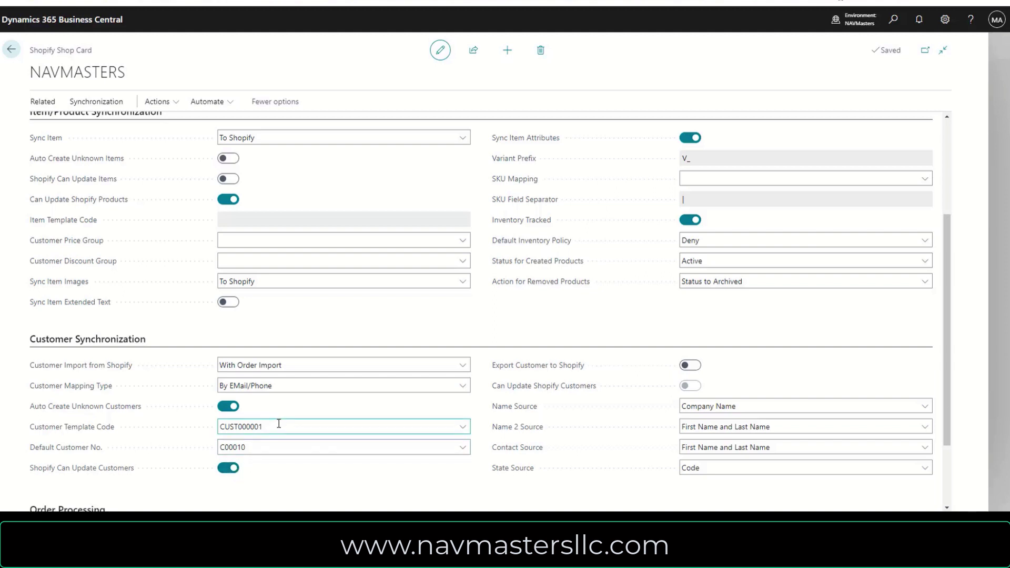
Review the four products in the Shopify Products list, then return to the CRONUS USA home page
{"action": "left_click", "coordinate": [12, 51]}
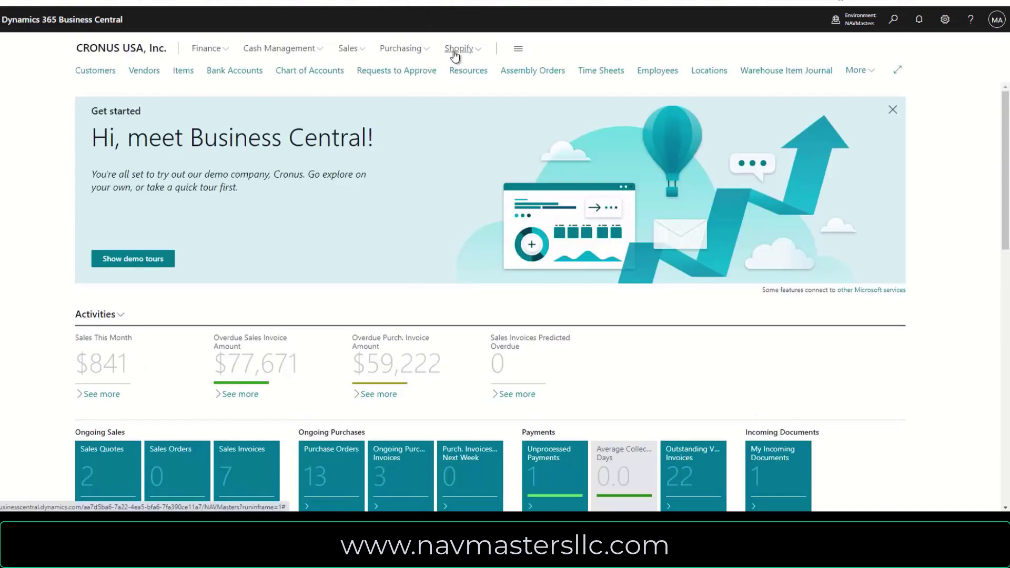
{"action": "left_click", "coordinate": [459, 48]}
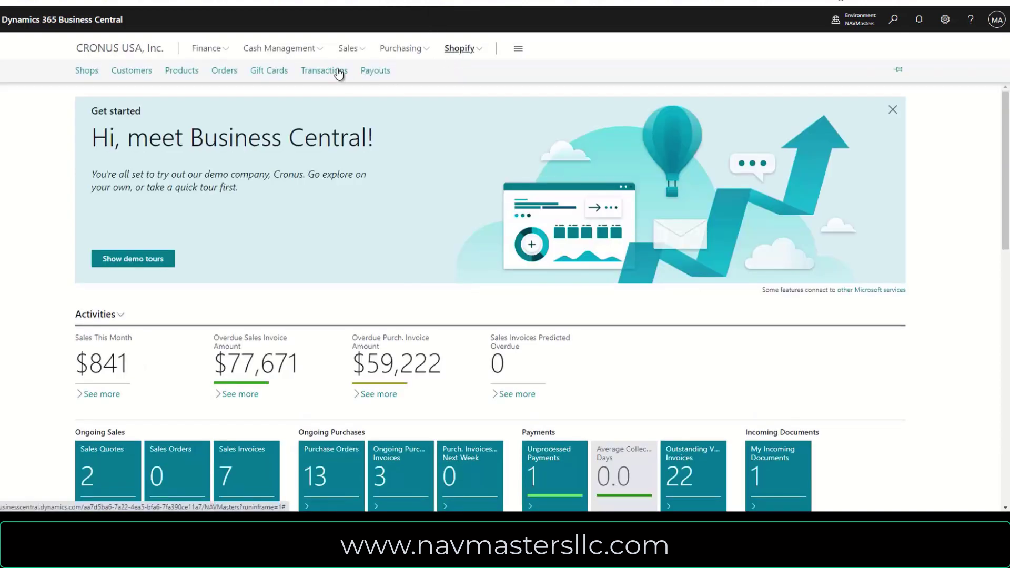
{"action": "left_click", "coordinate": [181, 73]}
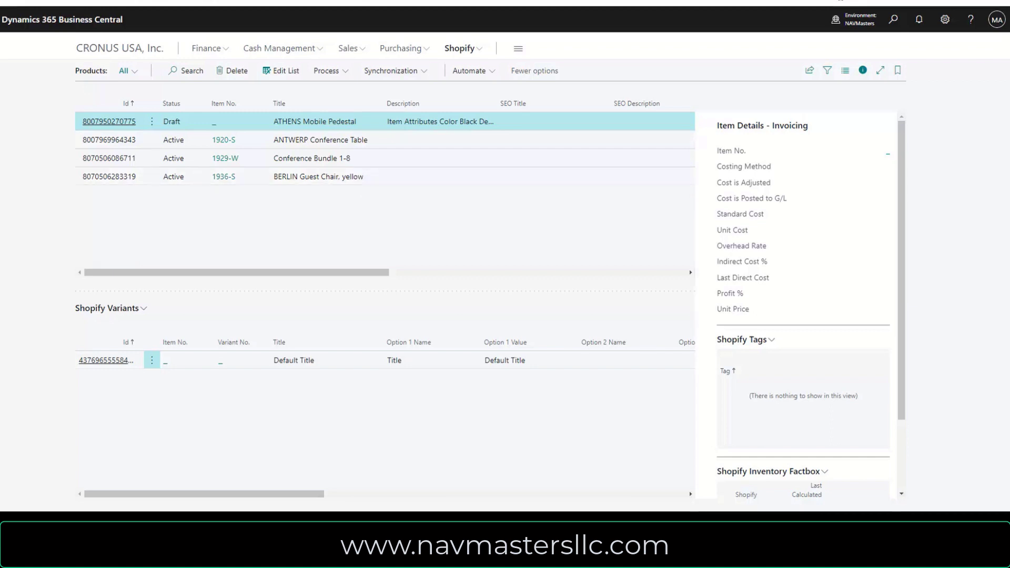
{"action": "key", "text": "alt+Left"}
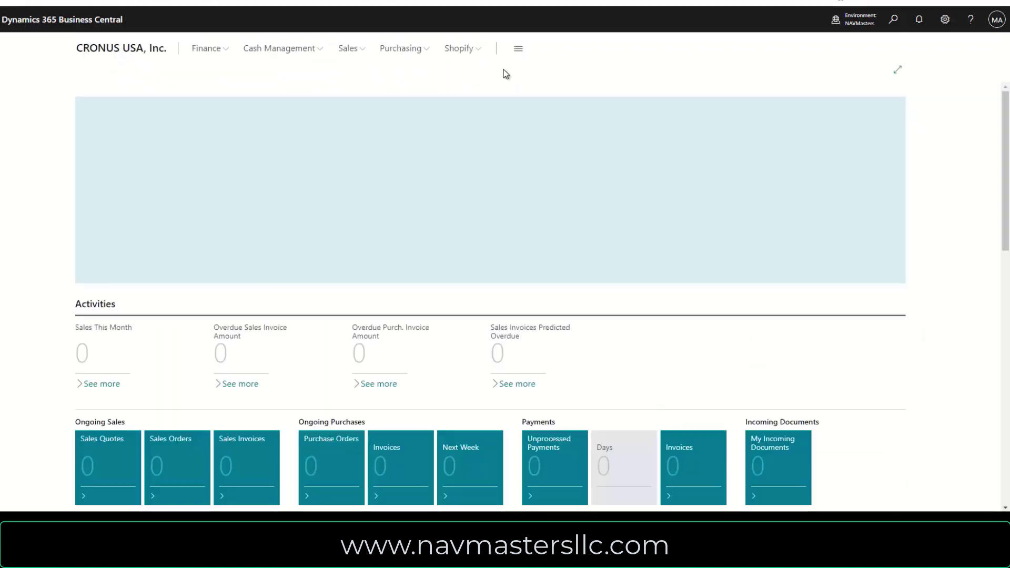
Browse Shop all in the storefront and open the $647.80 ANTWERP Conference Table product page
{"action": "left_click", "coordinate": [476, 52]}
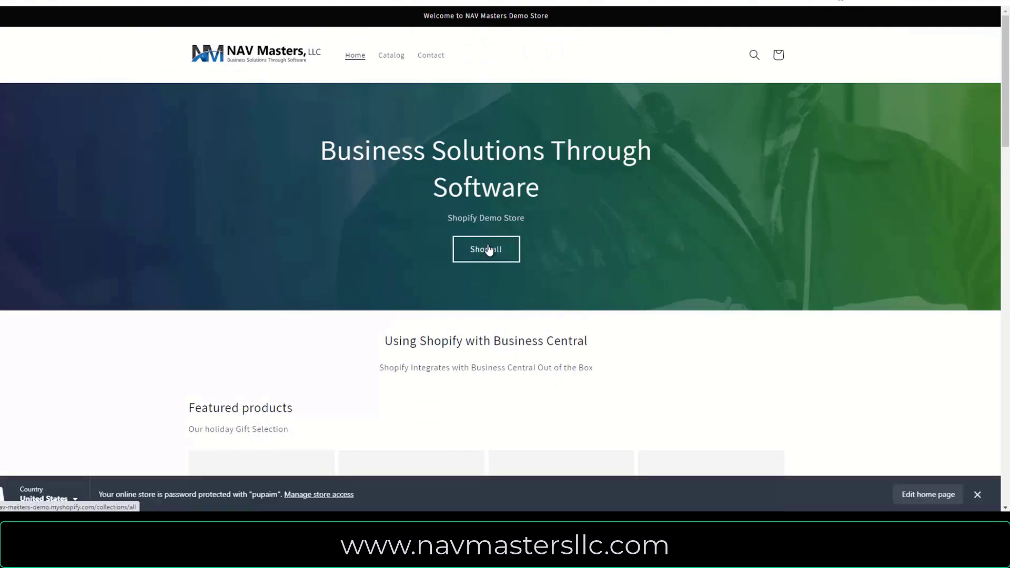
{"action": "left_click", "coordinate": [488, 249]}
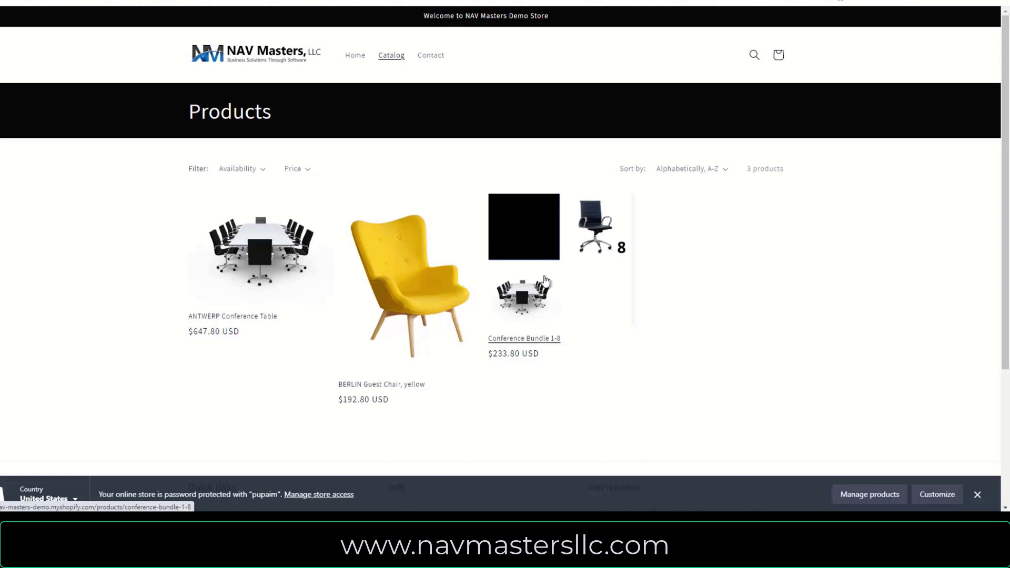
{"action": "left_click", "coordinate": [255, 242]}
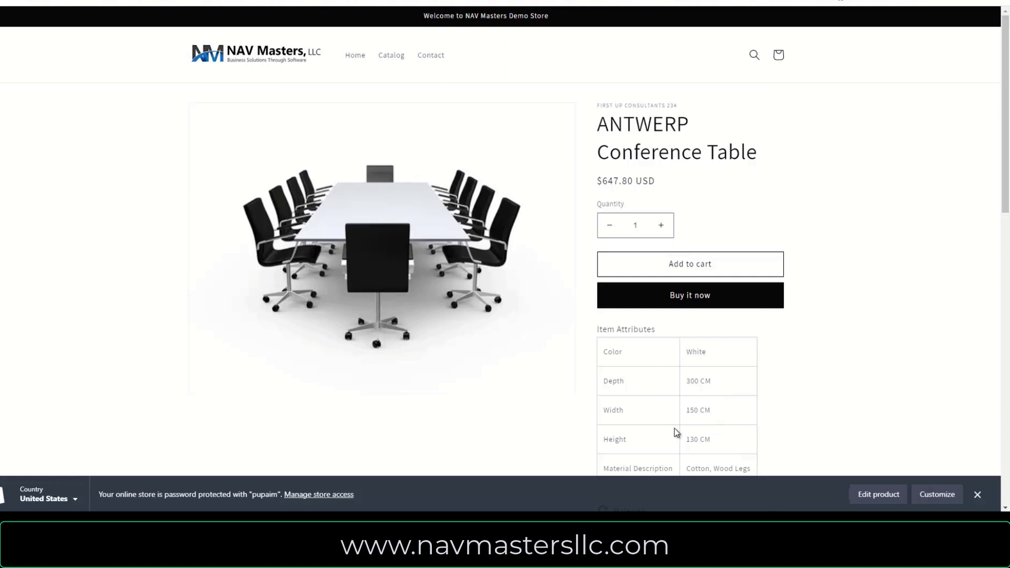
{"action": "scroll", "coordinate": [679, 423], "scroll_direction": "down", "scroll_amount": 2}
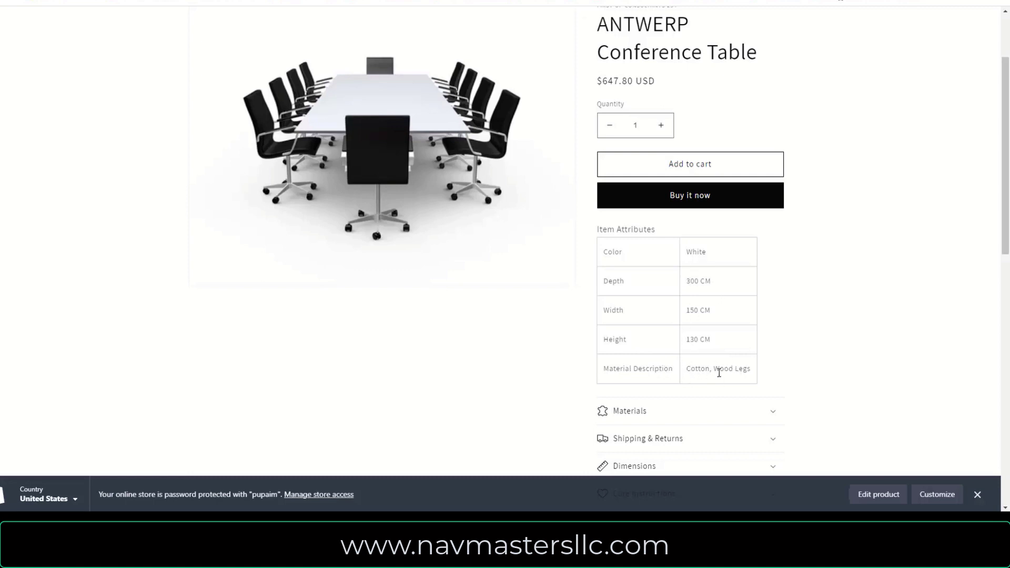
{"action": "scroll", "coordinate": [690, 170], "scroll_direction": "up", "scroll_amount": 2}
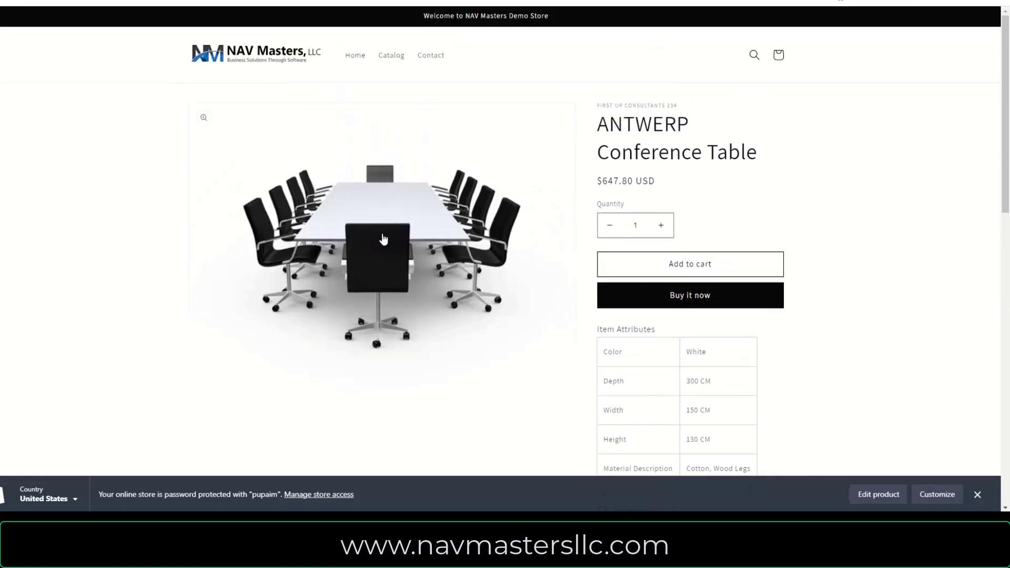
Add the ANTWERP Conference Table to the cart and enter the customer's name and shipping address
{"action": "left_click", "coordinate": [675, 270]}
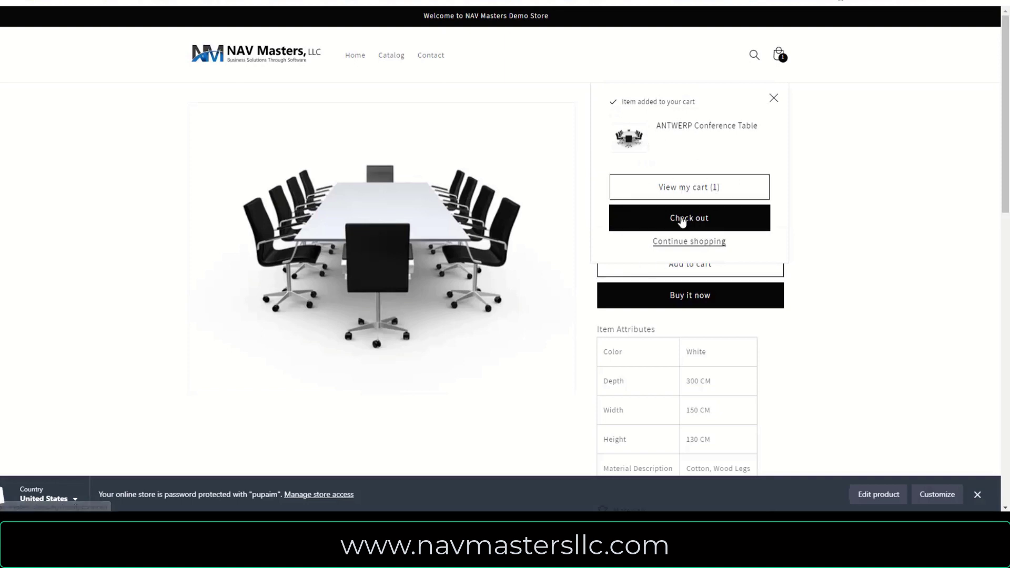
{"action": "left_click", "coordinate": [681, 220]}
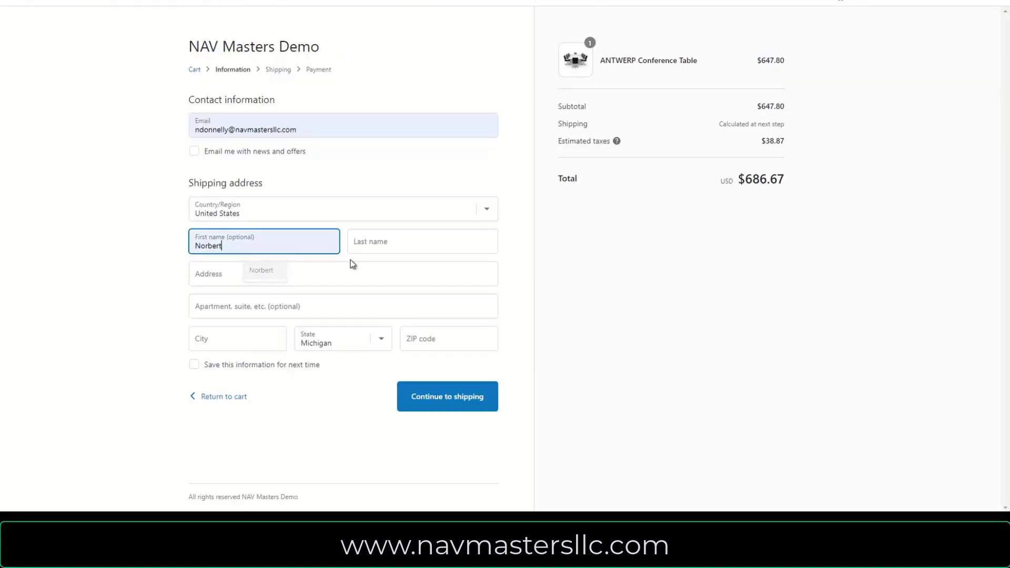
{"action": "left_click", "coordinate": [377, 247]}
{"action": "left_click", "coordinate": [421, 270]}
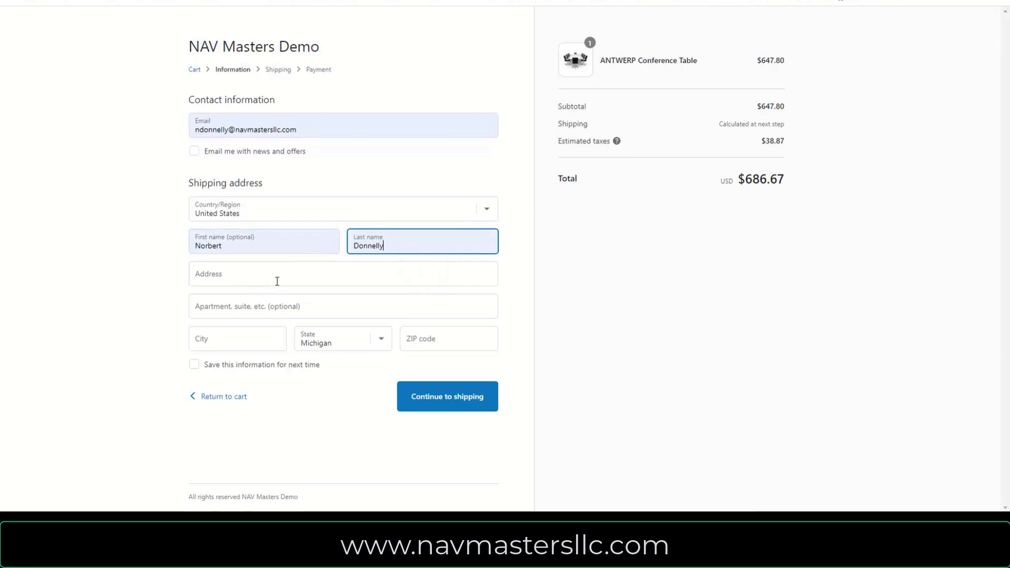
{"action": "left_click", "coordinate": [240, 287]}
{"action": "type", "text": "1394"}
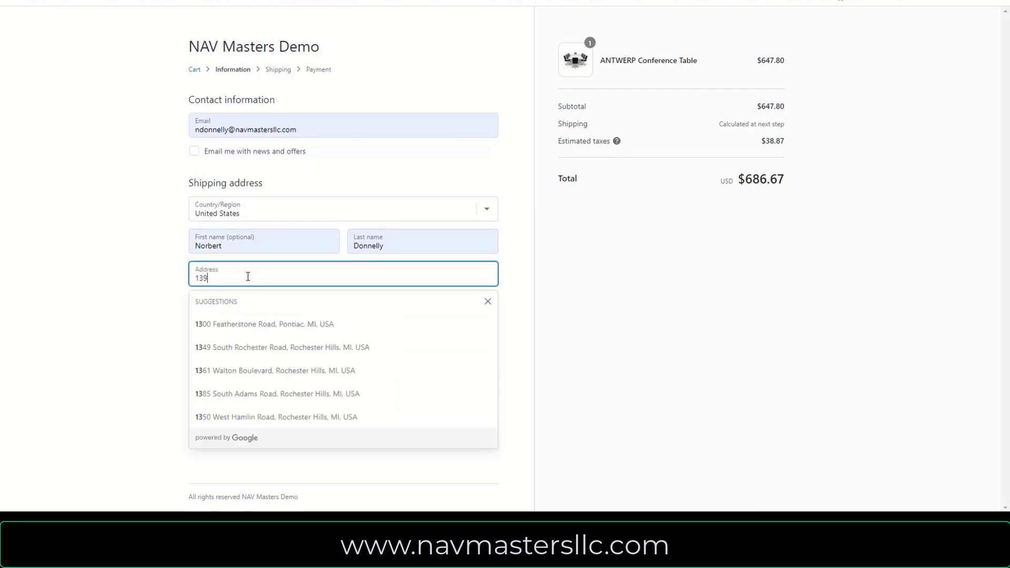
{"action": "left_click", "coordinate": [294, 323]}
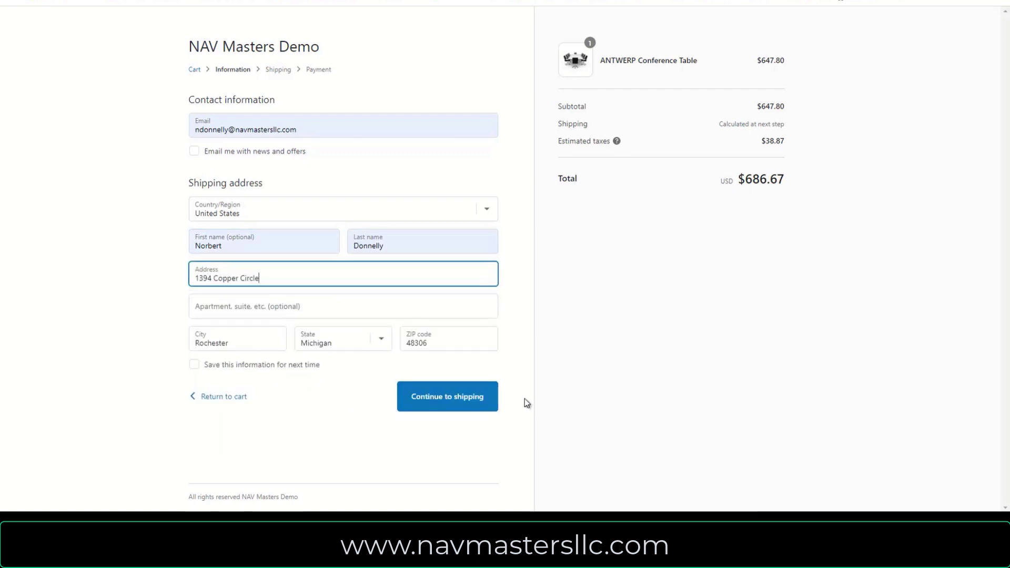
Choose free Economy shipping and pay to place the $686.67 order
{"action": "left_click", "coordinate": [454, 401]}
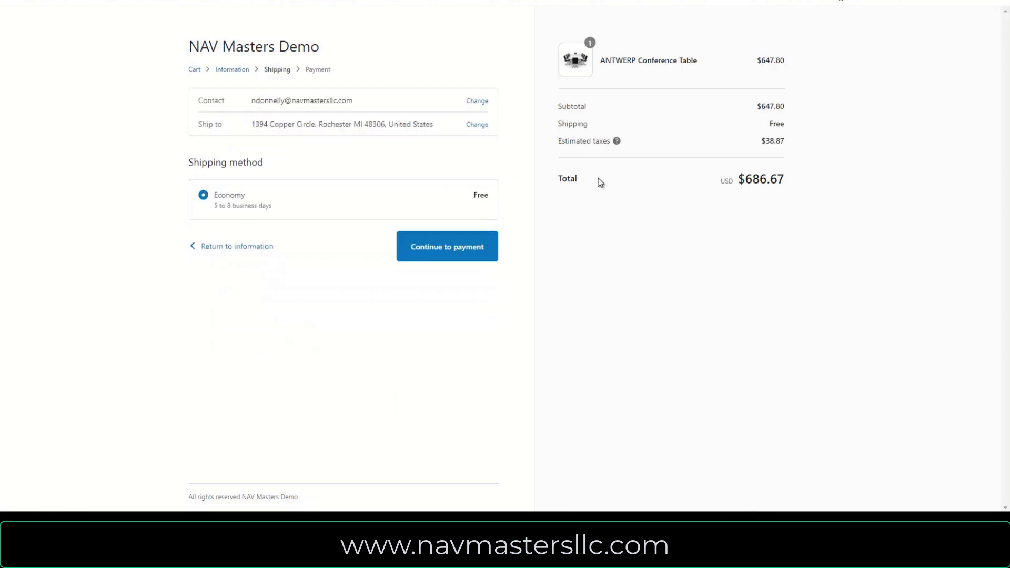
{"action": "left_click", "coordinate": [445, 247]}
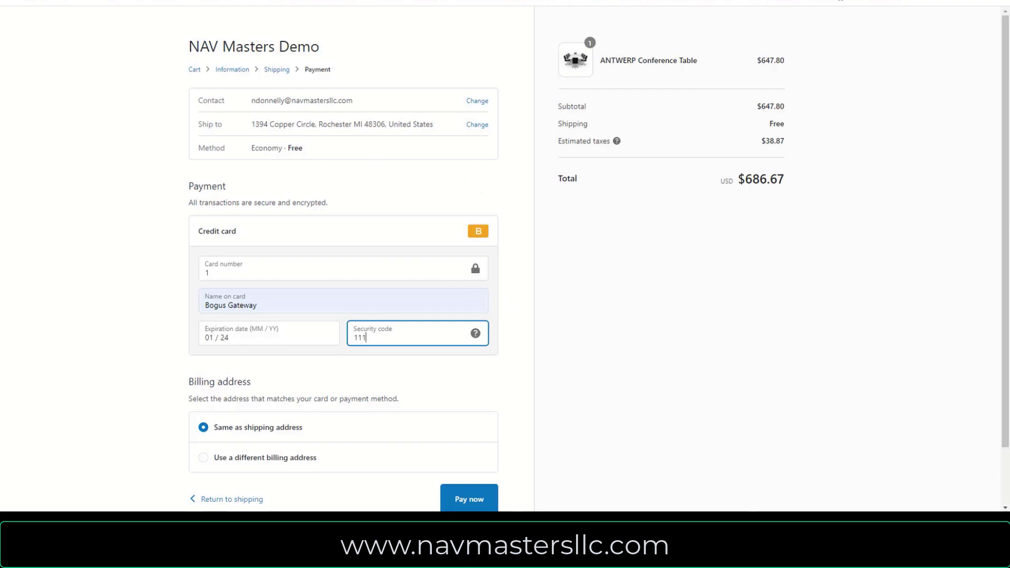
{"action": "left_click", "coordinate": [467, 498]}
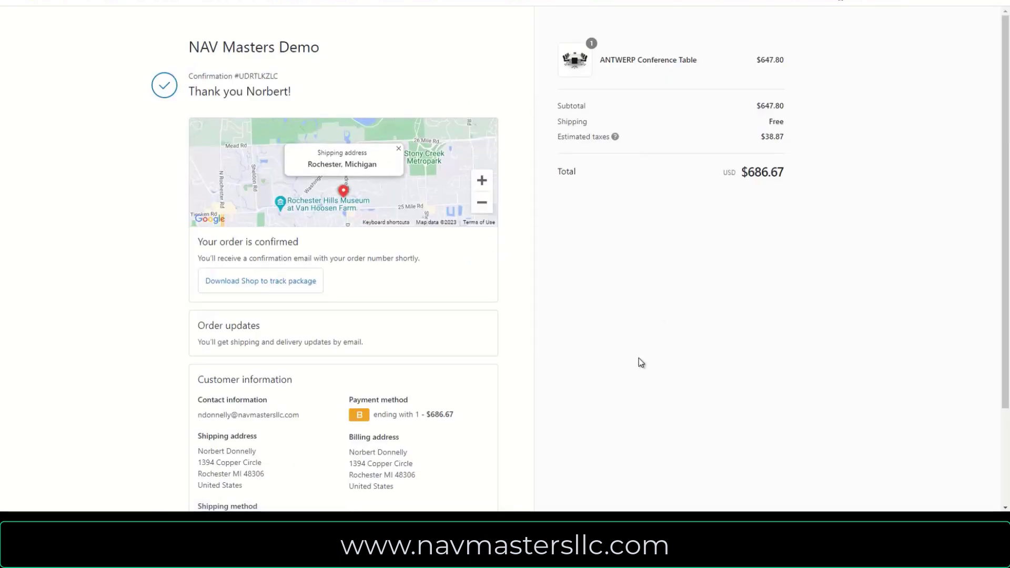
Scroll the order confirmation page and open the order confirmation email
{"action": "scroll", "coordinate": [450, 434], "scroll_direction": "down", "scroll_amount": 2}
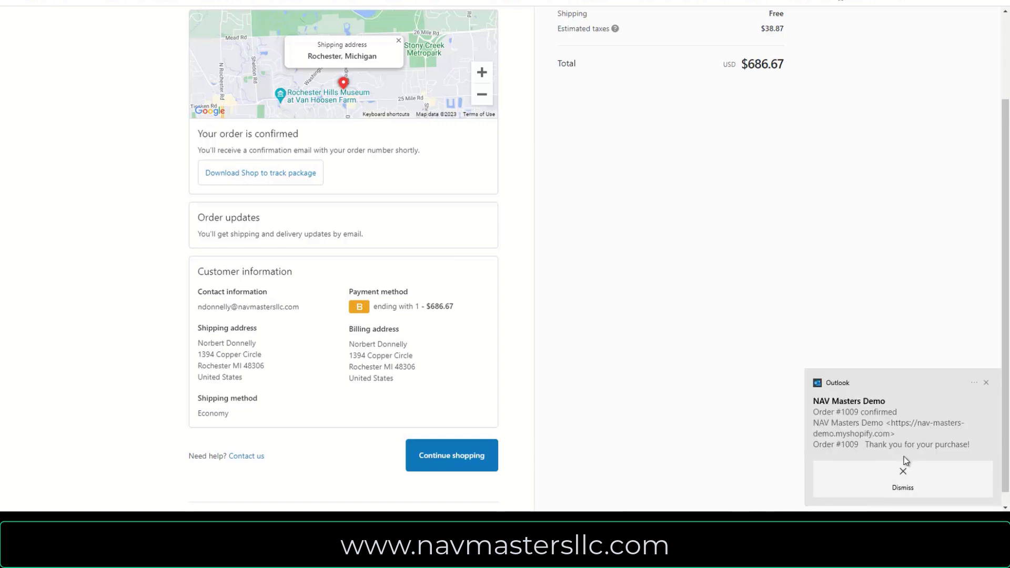
{"action": "left_click", "coordinate": [890, 422]}
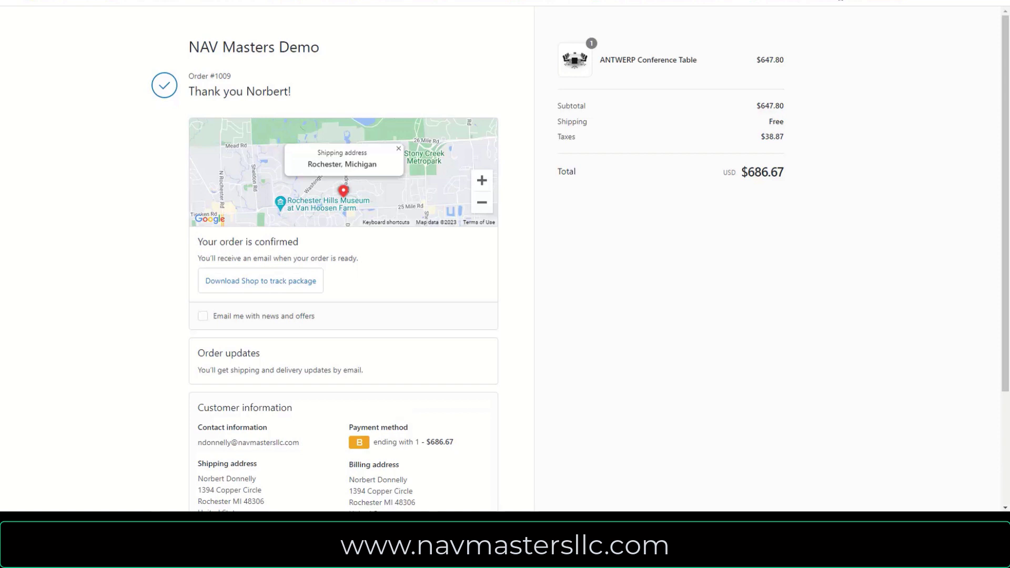
{"action": "scroll", "coordinate": [505, 263], "scroll_direction": "down", "scroll_amount": 2}
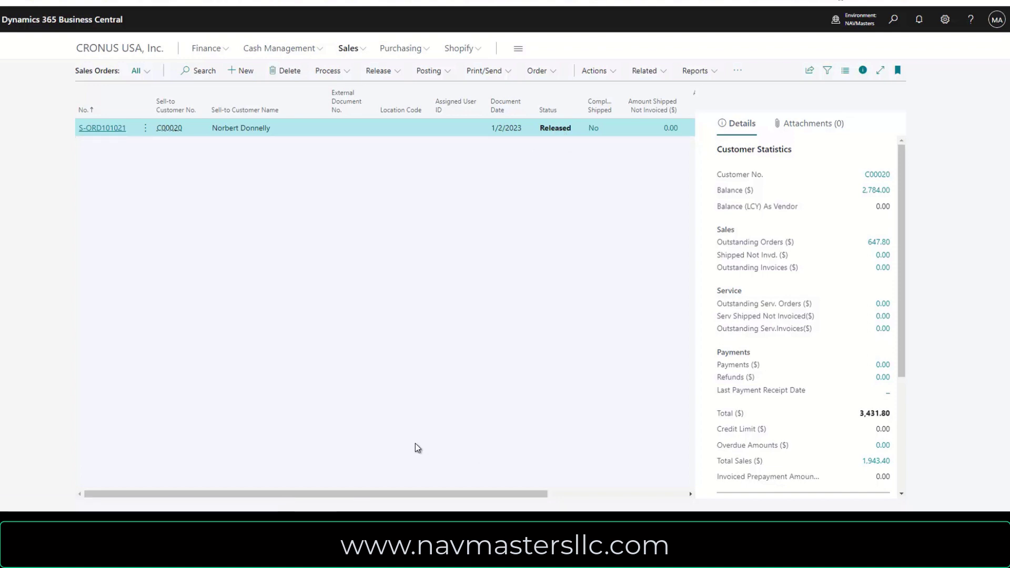
Open the imported Shopify order's Sales Order card from the Sales Orders list
{"action": "left_click", "coordinate": [109, 128]}
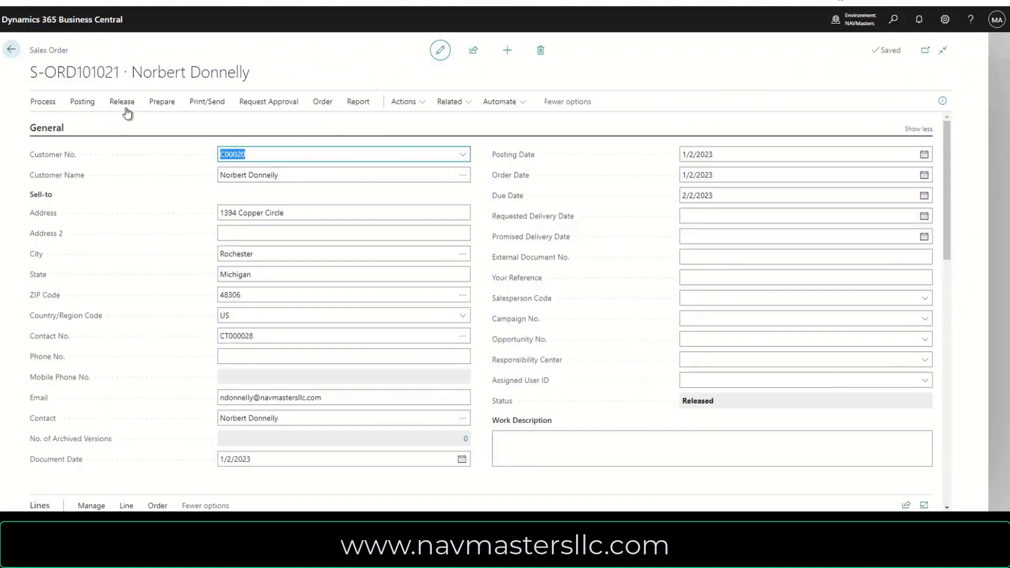
Reopen the sales order and delete its Economy freight G/L Account line, leaving $647.80
{"action": "left_click", "coordinate": [124, 104]}
{"action": "left_click", "coordinate": [109, 128]}
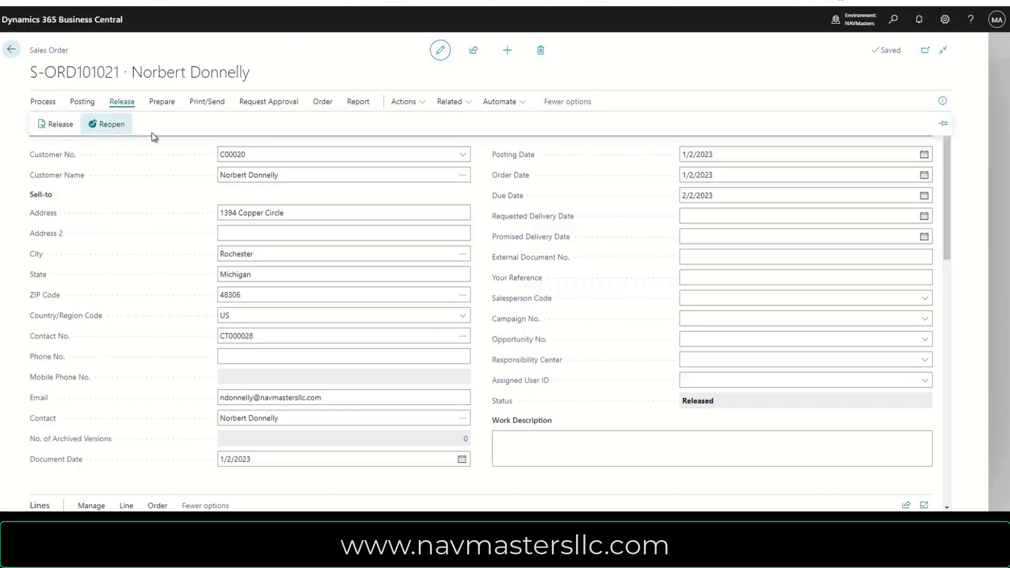
{"action": "left_click_drag", "start_coordinate": [945, 189], "coordinate": [950, 275]}
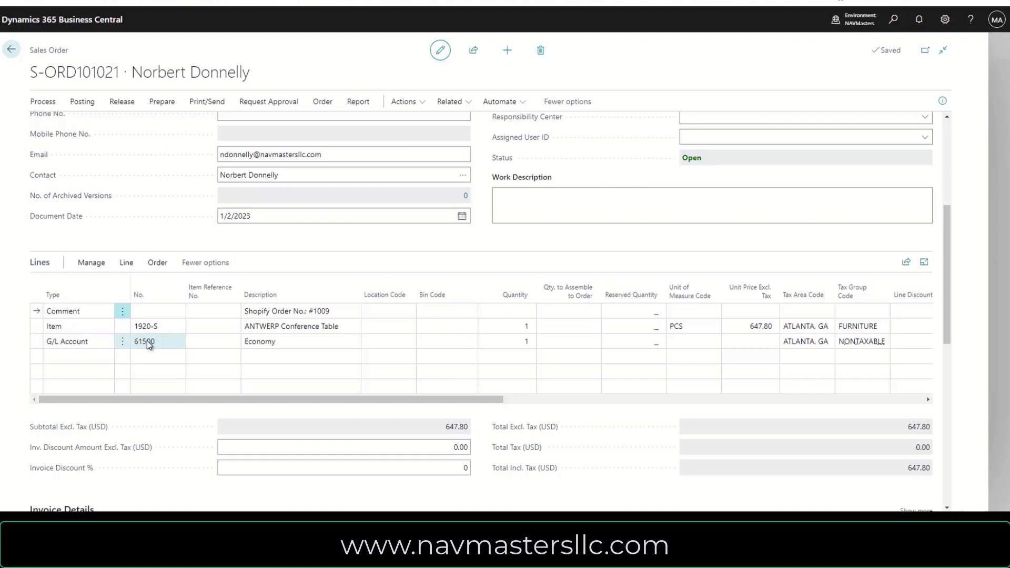
{"action": "left_click", "coordinate": [260, 341]}
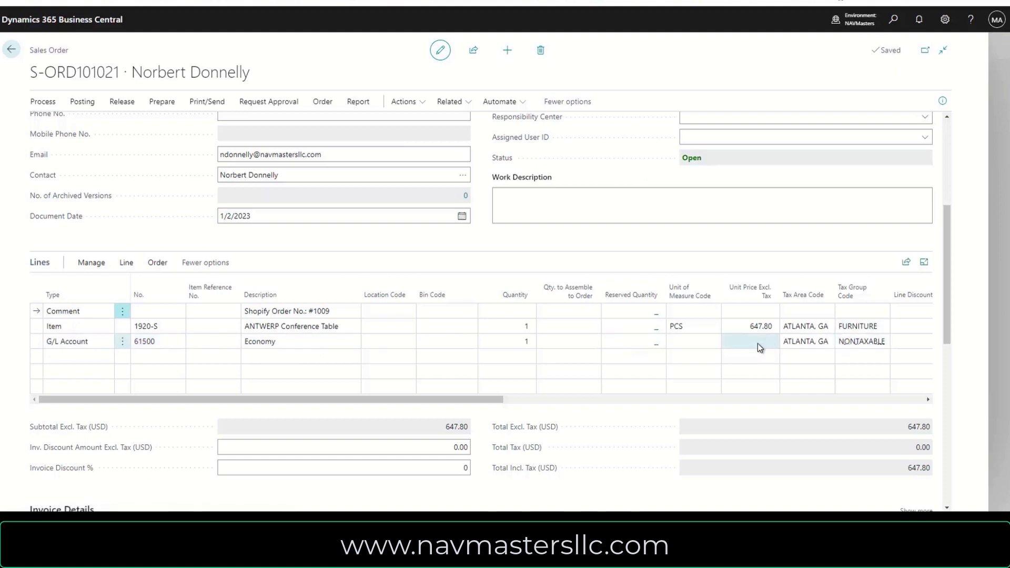
{"action": "left_click", "coordinate": [122, 342]}
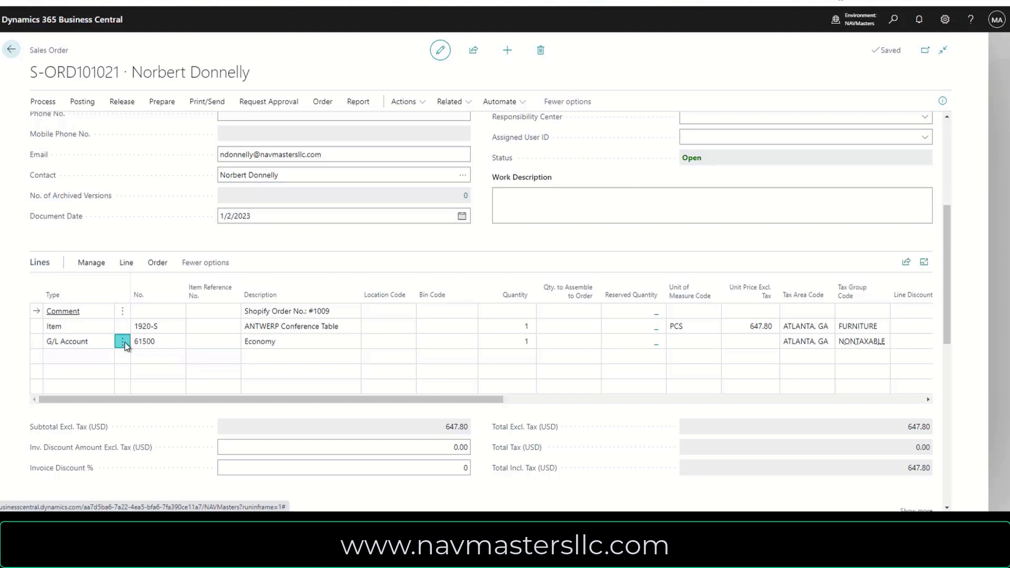
{"action": "left_click", "coordinate": [112, 375]}
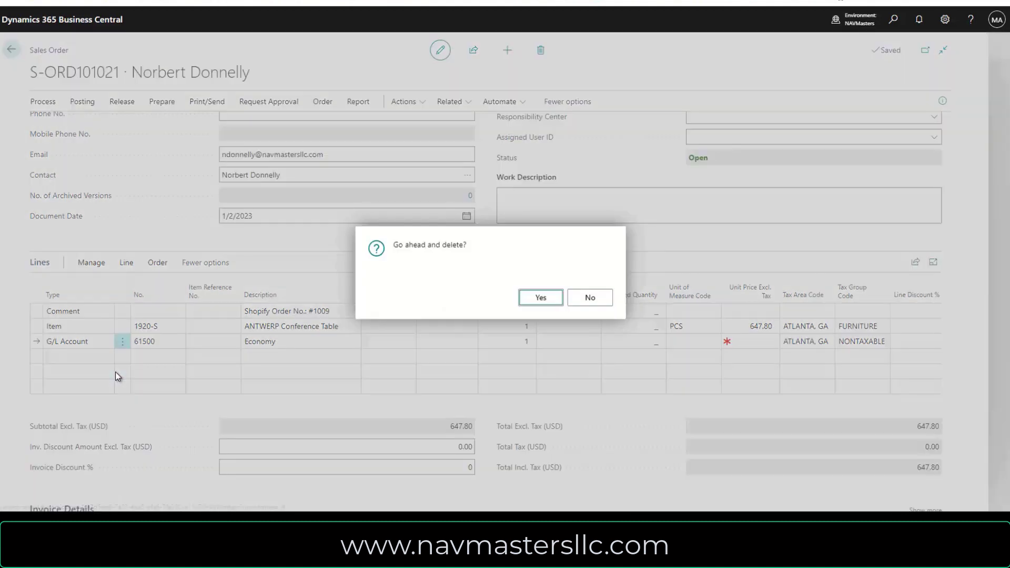
{"action": "left_click", "coordinate": [543, 303]}
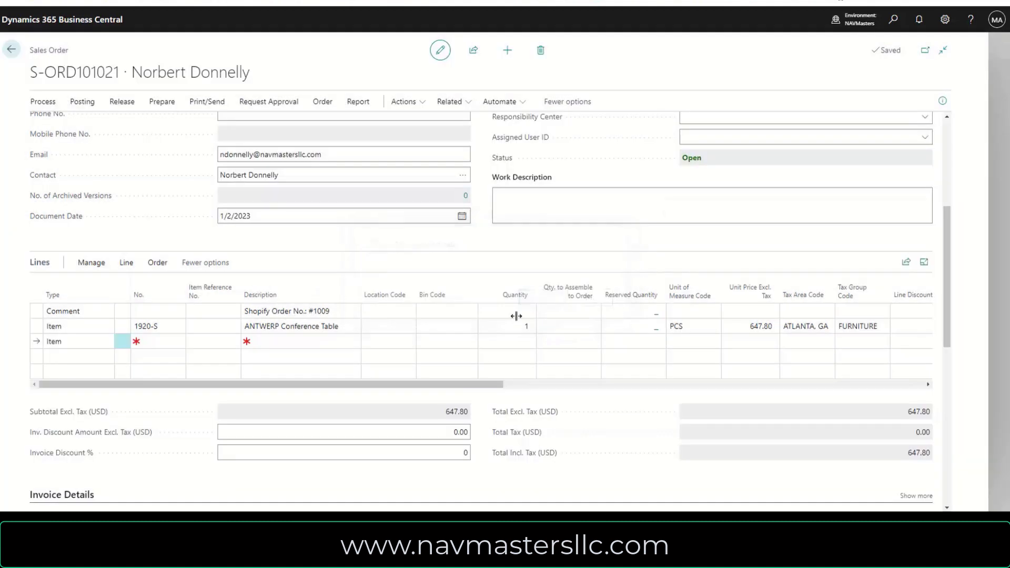
{"action": "scroll", "coordinate": [427, 294], "scroll_direction": "down", "scroll_amount": 6}
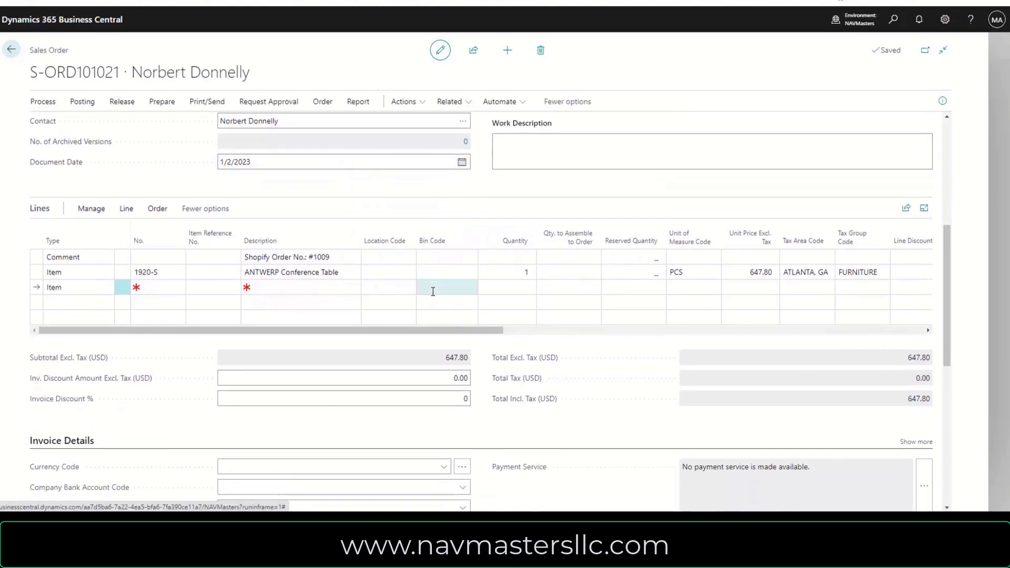
{"action": "scroll", "coordinate": [426, 297], "scroll_direction": "down", "scroll_amount": 2}
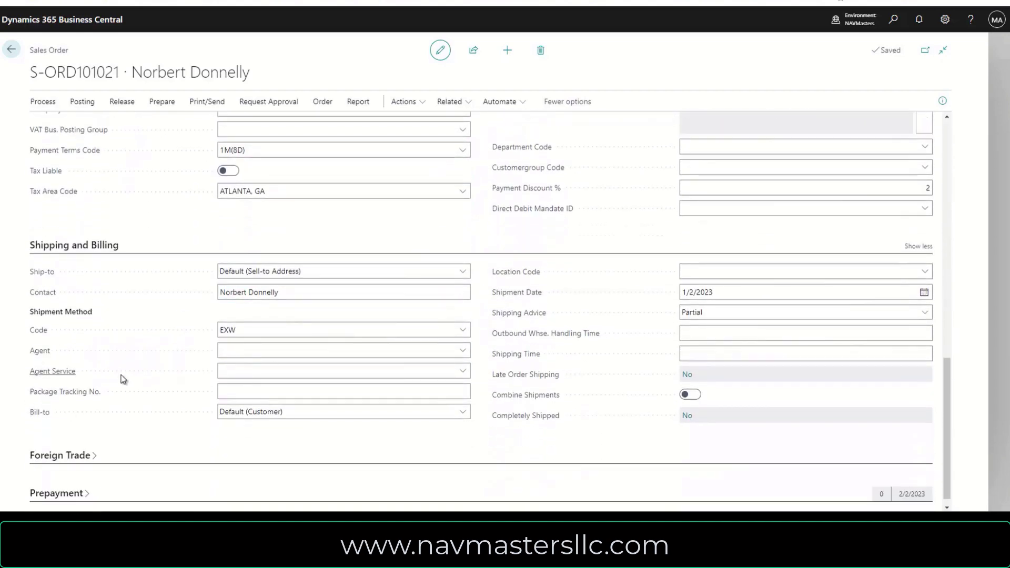
Set the shipping agent to UPS, update the lines, and enter tracking number 22-12345
{"action": "left_click", "coordinate": [464, 351]}
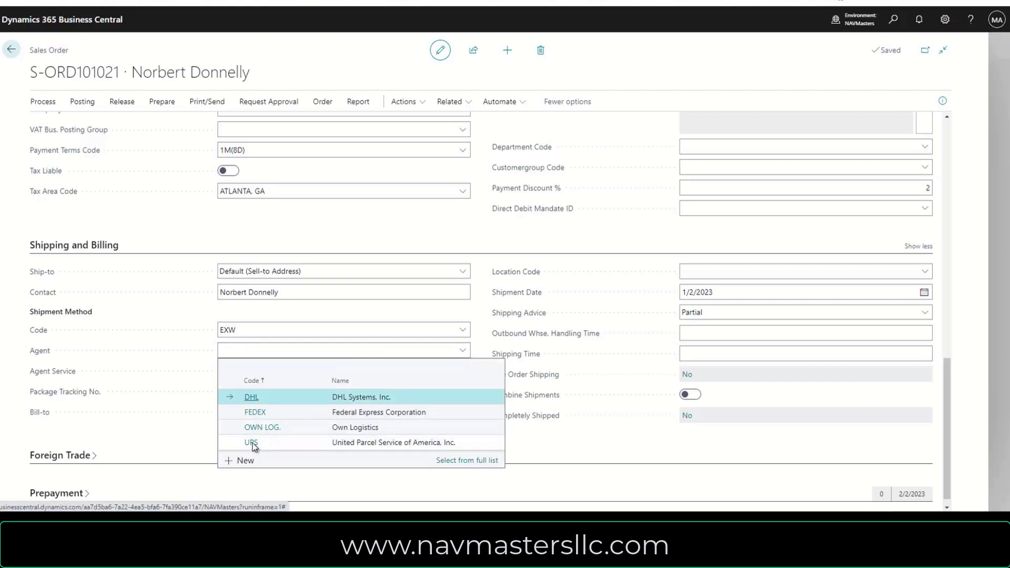
{"action": "left_click", "coordinate": [251, 443]}
{"action": "left_click", "coordinate": [538, 297]}
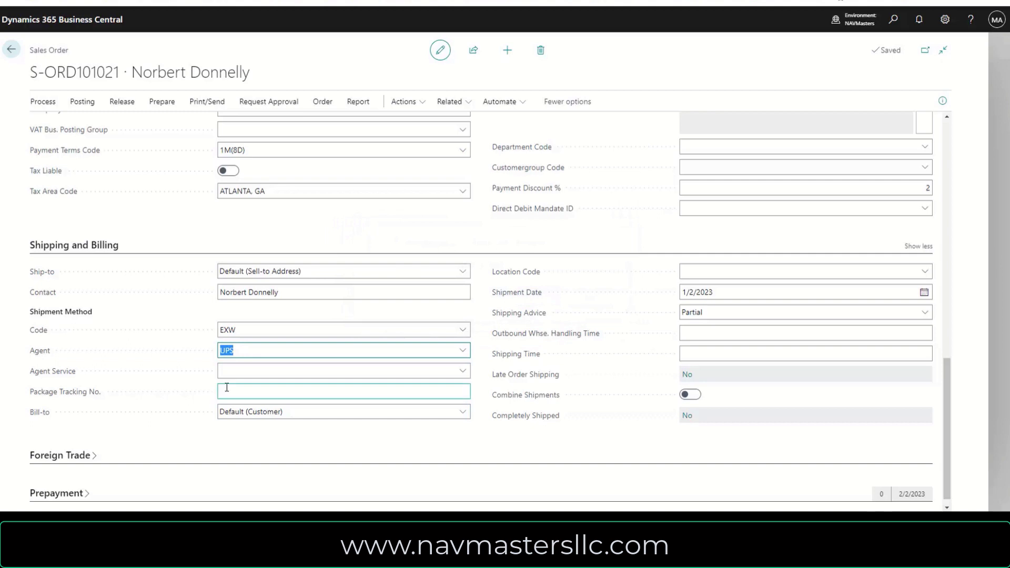
{"action": "left_click", "coordinate": [227, 388]}
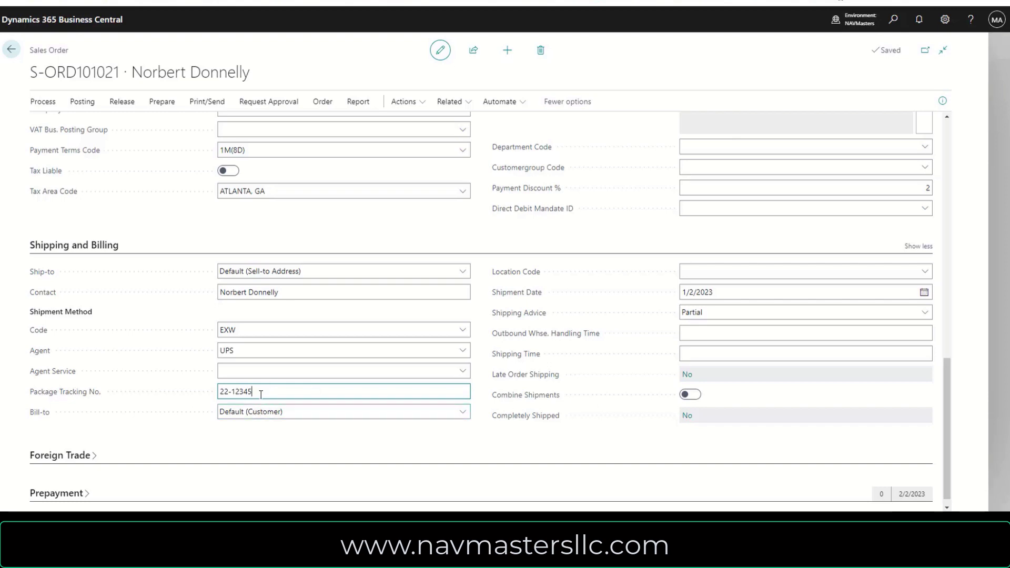
{"action": "scroll", "coordinate": [300, 392], "scroll_direction": "up", "scroll_amount": 10}
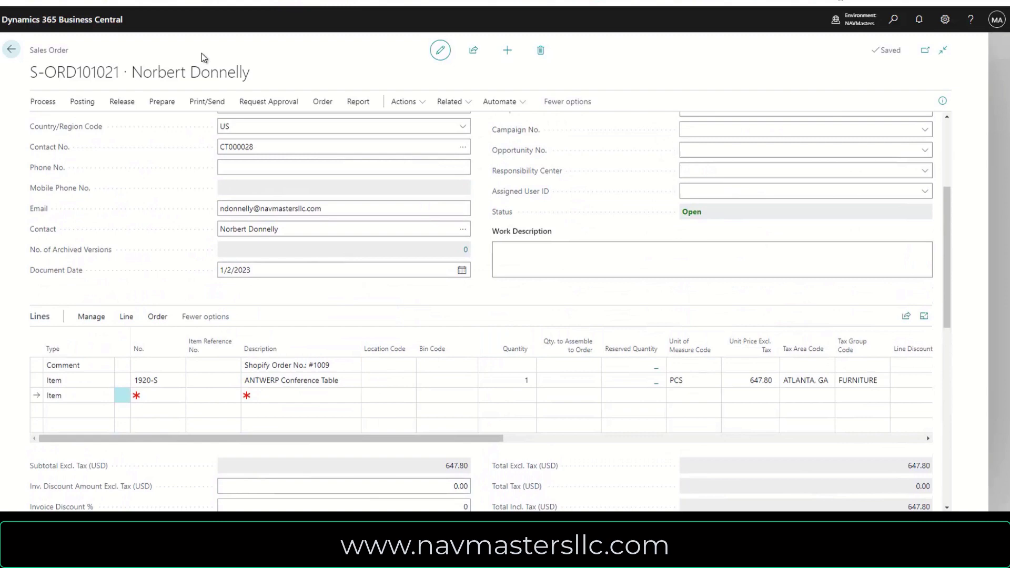
Release the order, post it with Ship and Invoice, and open posted invoice PS-INV103229
{"action": "left_click", "coordinate": [122, 102]}
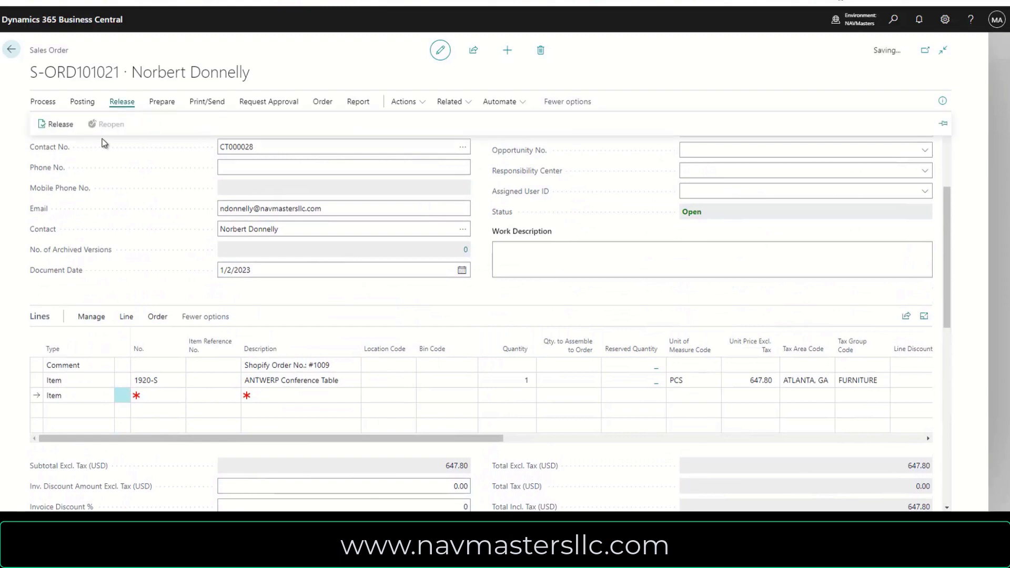
{"action": "left_click", "coordinate": [68, 129]}
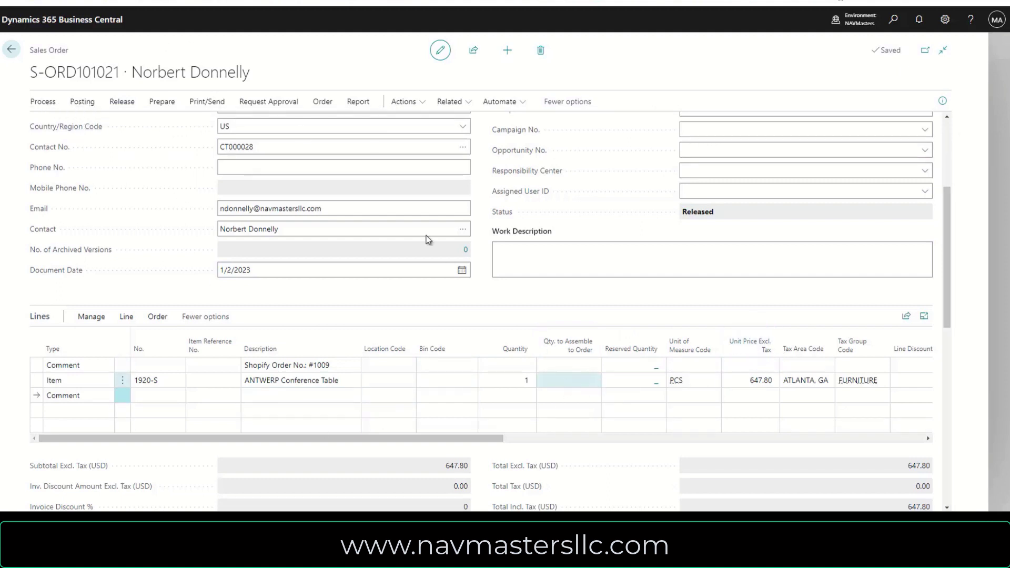
{"action": "left_click", "coordinate": [88, 106]}
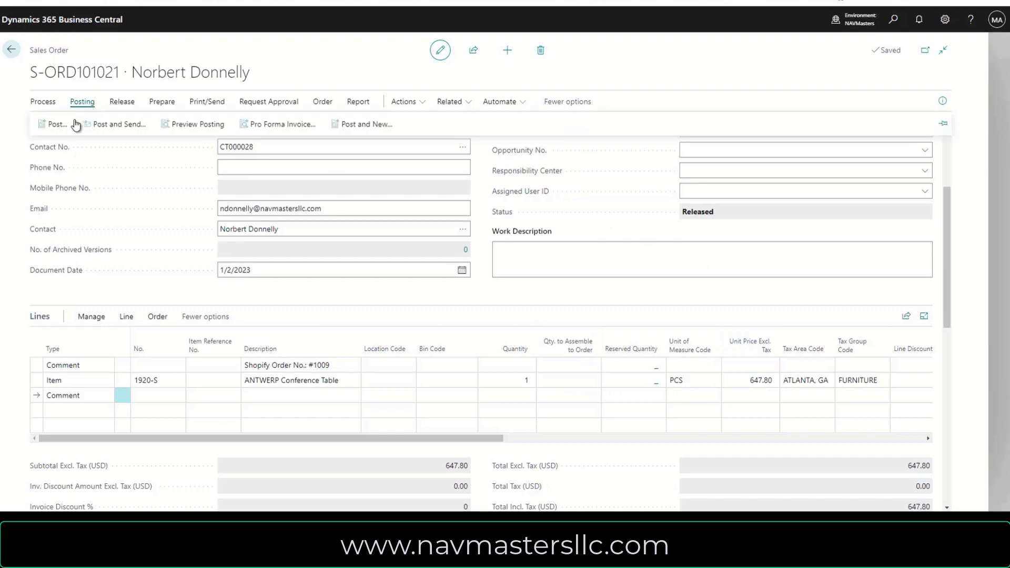
{"action": "left_click", "coordinate": [51, 127]}
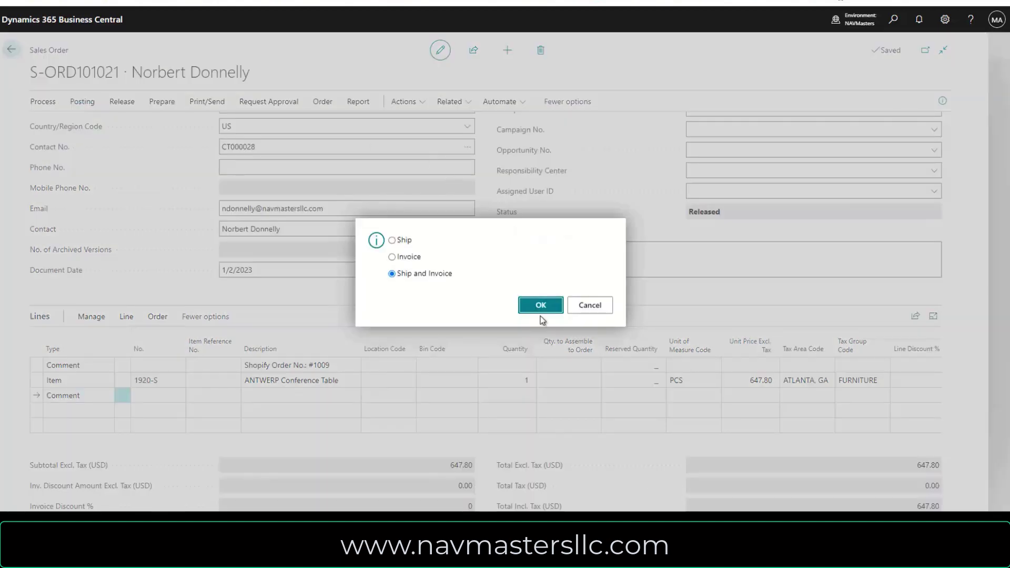
{"action": "left_click", "coordinate": [546, 307]}
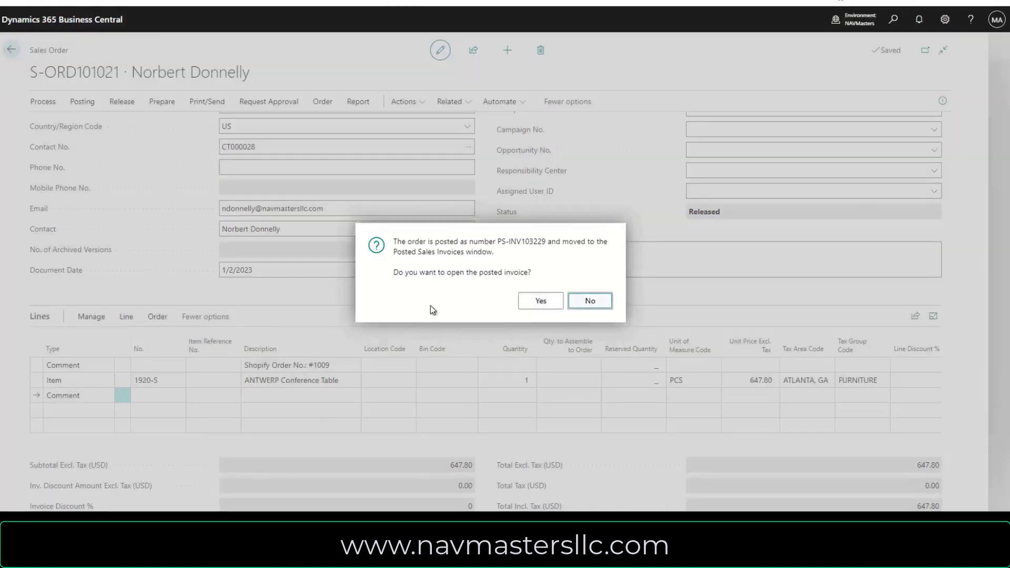
{"action": "left_click", "coordinate": [542, 303]}
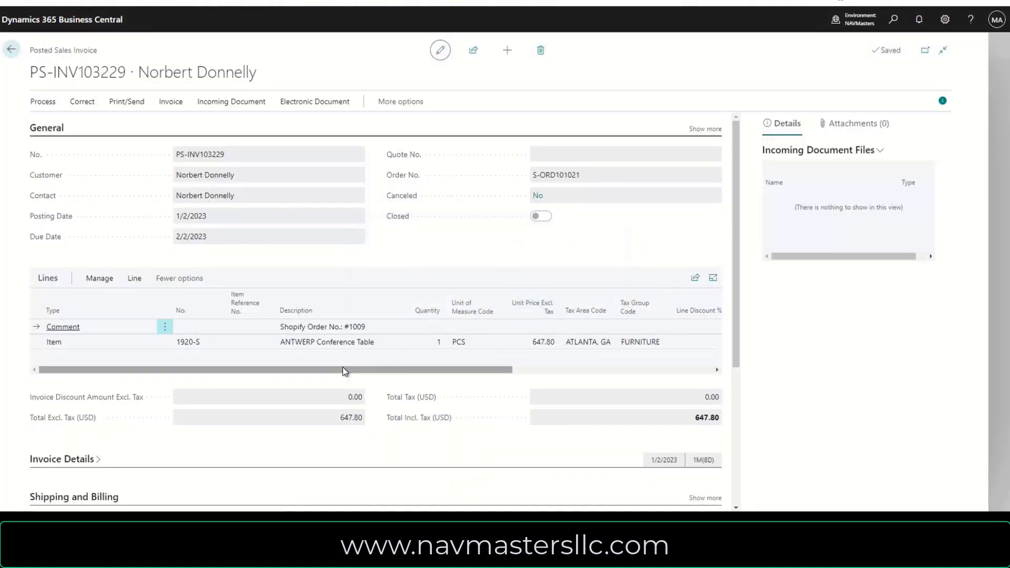
Leave posted sales invoice PS-INV103229 and go back to the now-empty sales orders list
{"action": "left_click_drag", "start_coordinate": [343, 367], "coordinate": [242, 371]}
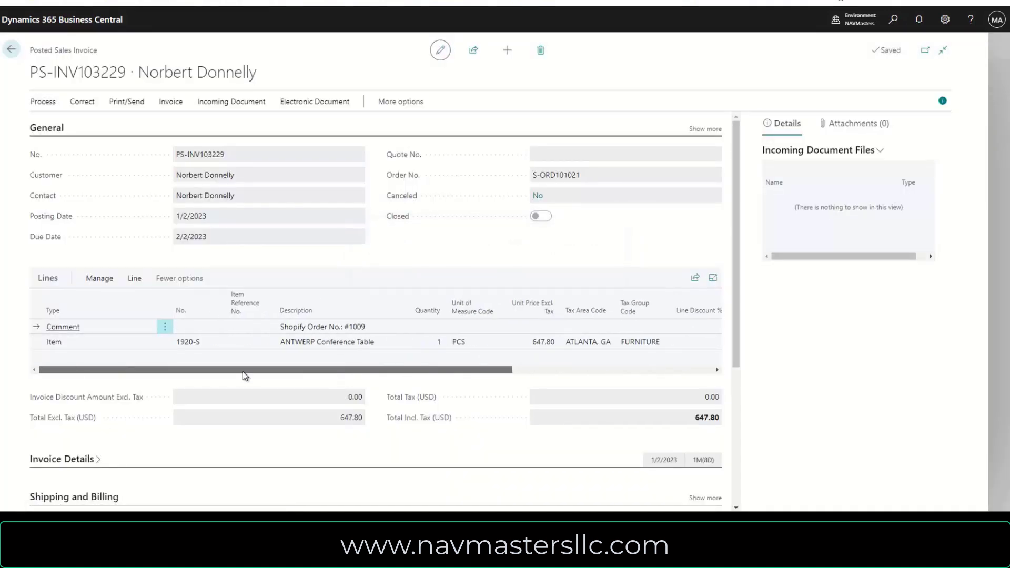
{"action": "left_click", "coordinate": [13, 51]}
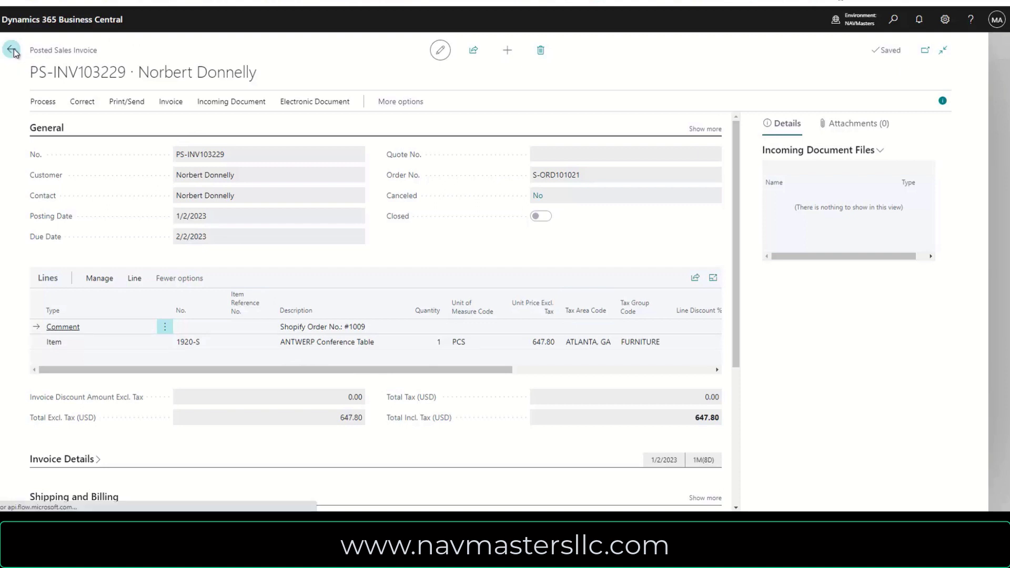